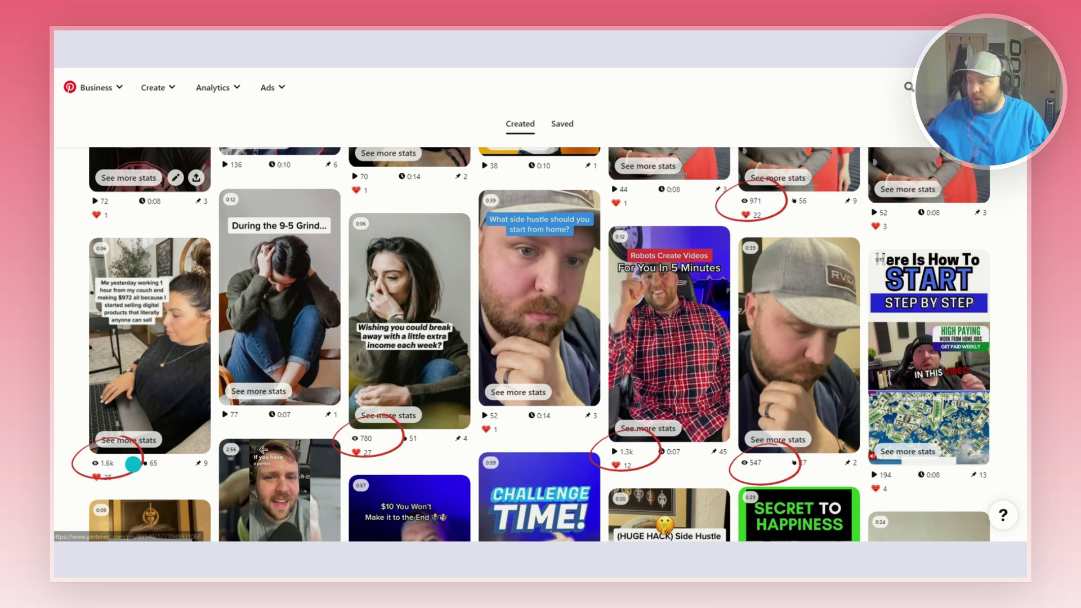
# Step: Scroll down the profile's Created video pins to review their view counts
pyautogui.scroll(-5, 752, 389)
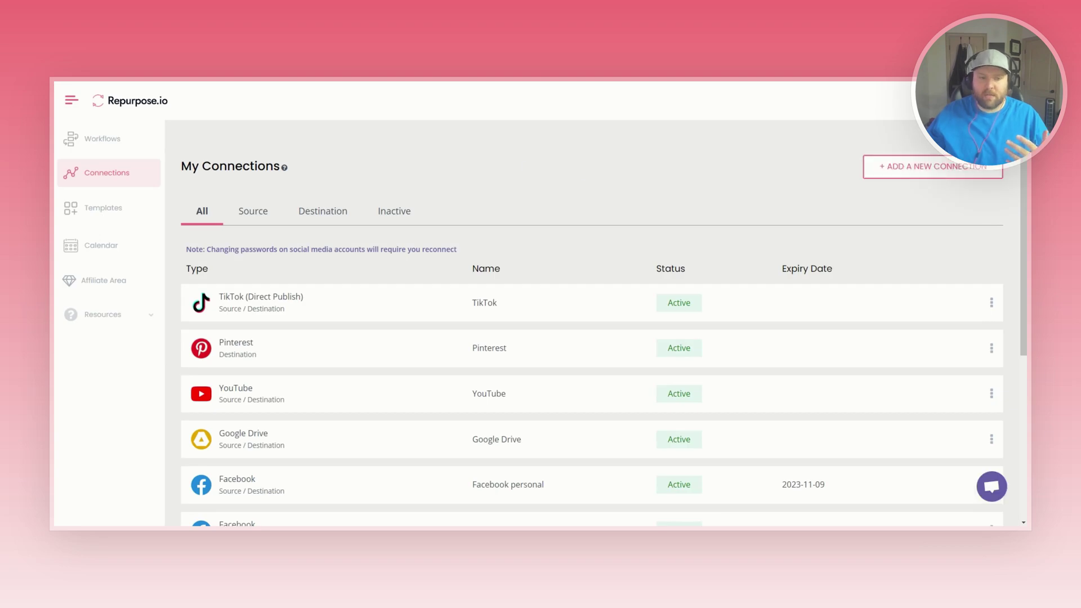
# Step: Start adding a Pinterest connection, then cancel without adding any new connection
pyautogui.click(946, 165)
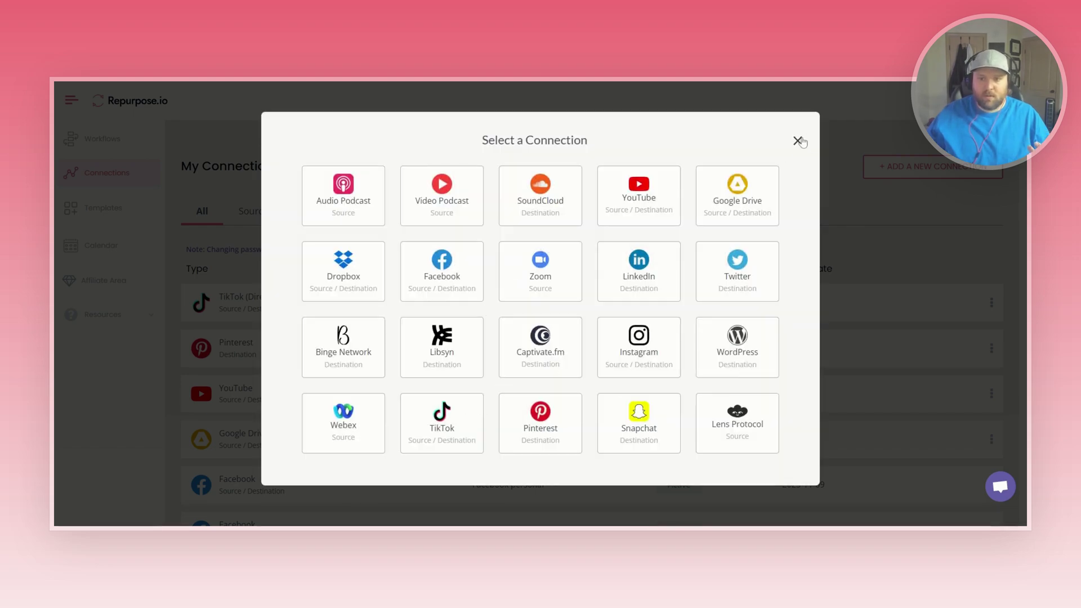
pyautogui.click(797, 140)
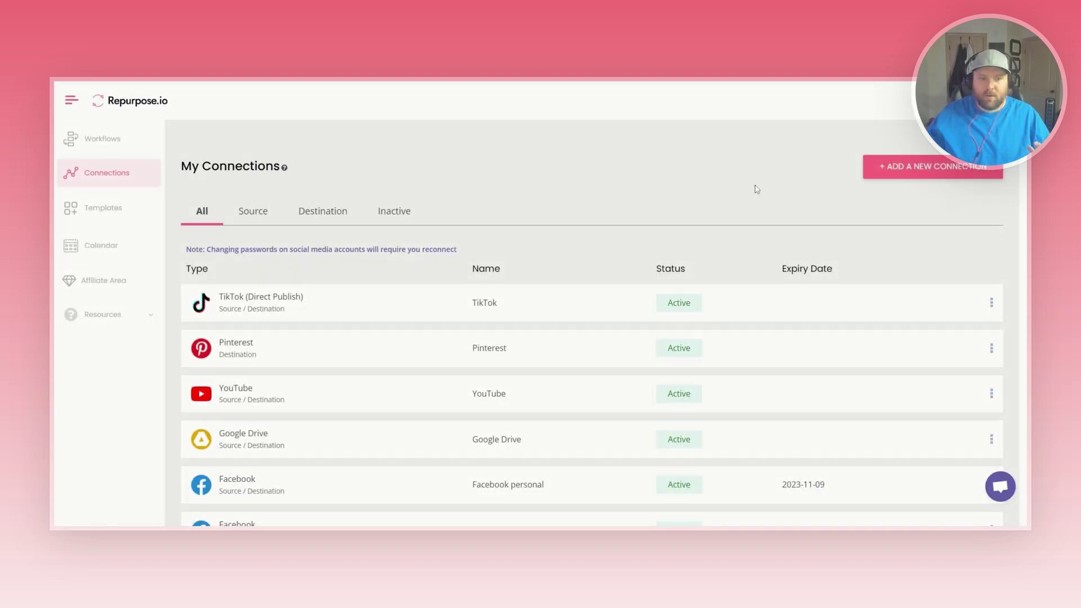
pyautogui.click(934, 159)
pyautogui.click(539, 422)
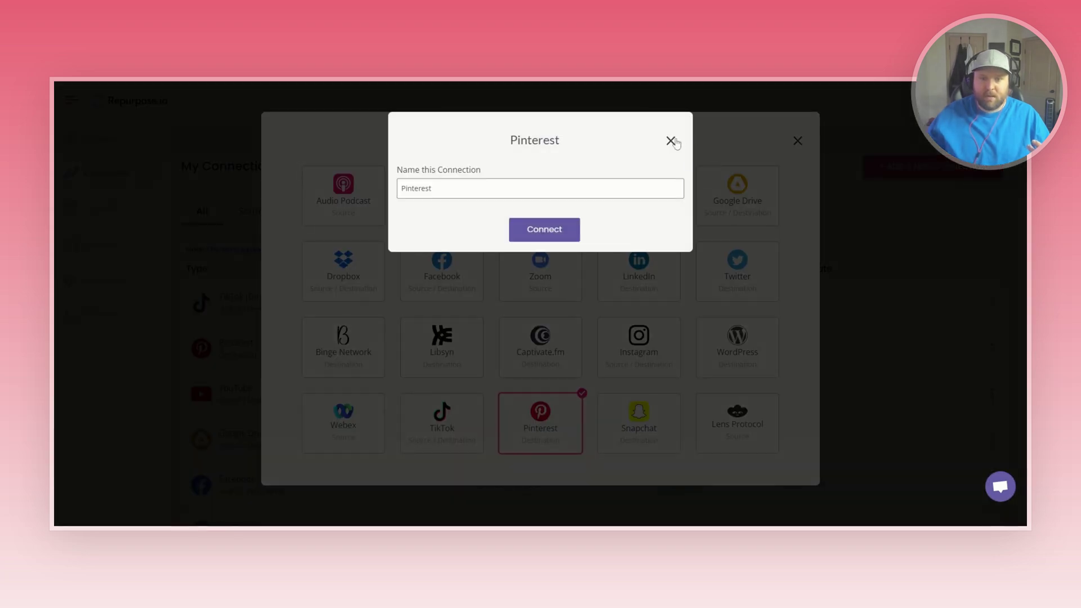
pyautogui.click(670, 140)
pyautogui.click(793, 140)
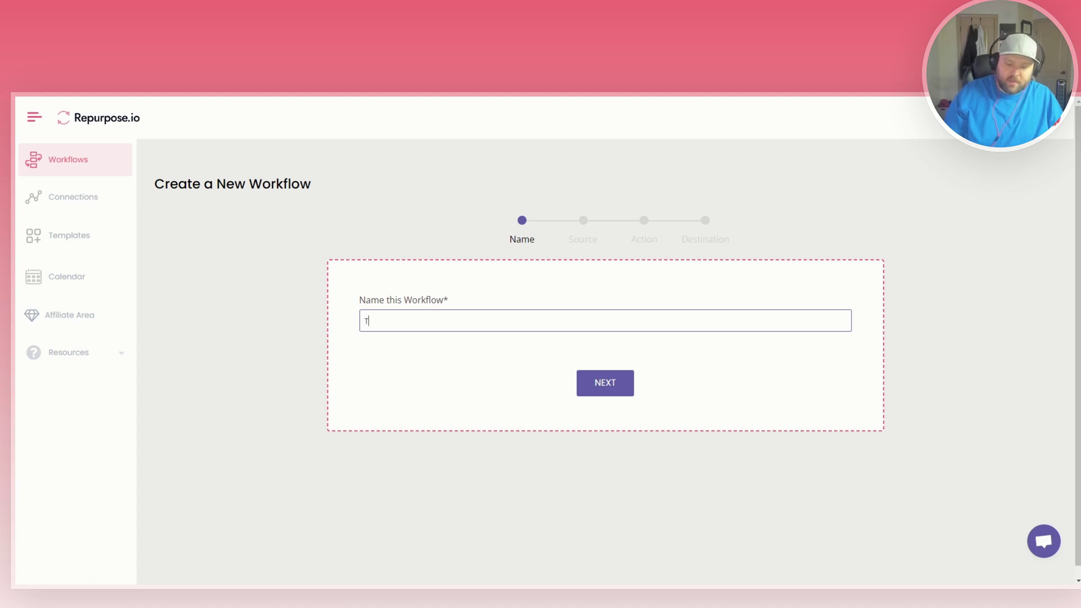
# Step: Name the workflow 'Tiktok To Pinterest Workflow', choose the TikTok account as source and the 'Books You Need for Marketing' Pinterest board as destination
pyautogui.write('k To Pint')
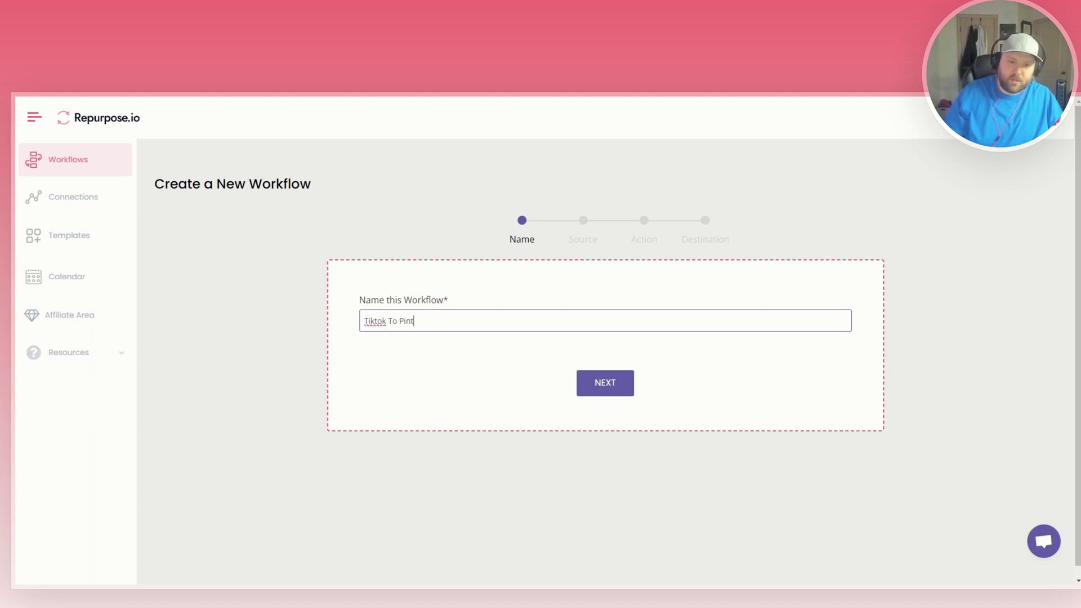
pyautogui.write('erest Workflow')
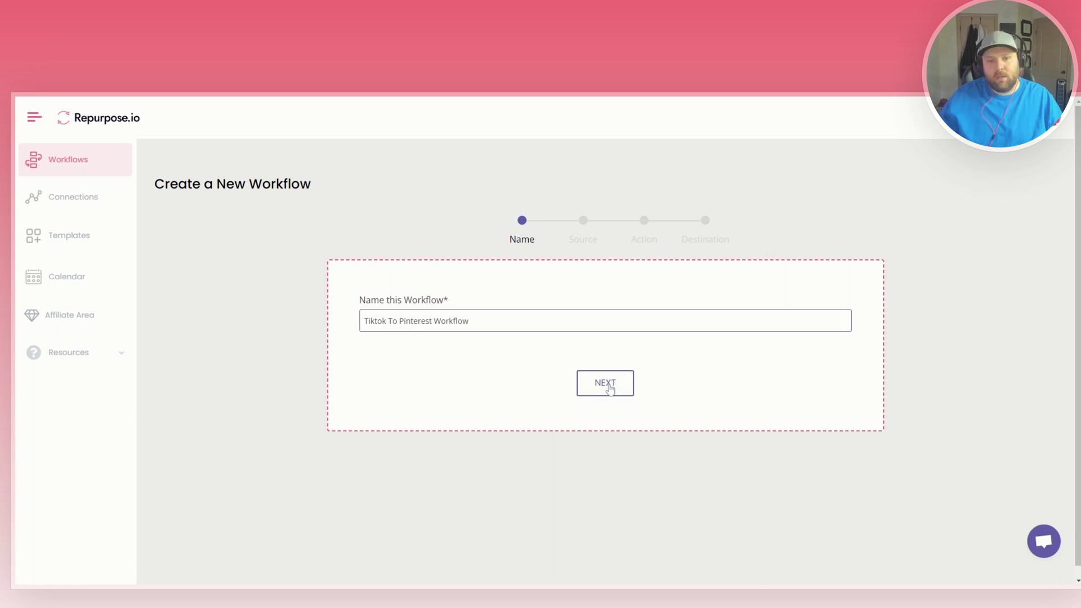
pyautogui.click(607, 382)
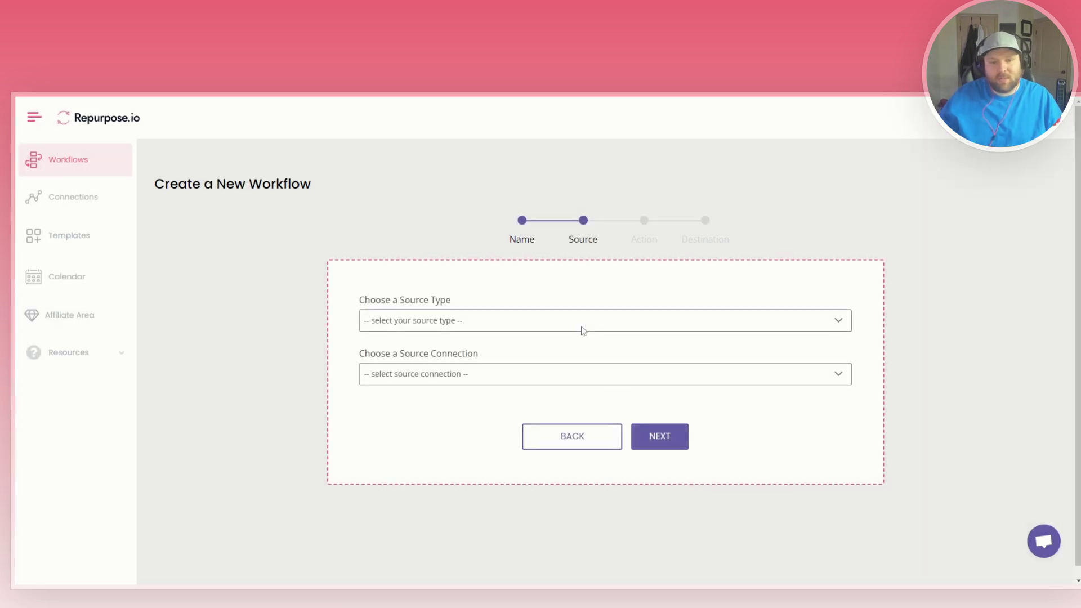
pyautogui.click(516, 374)
pyautogui.click(519, 342)
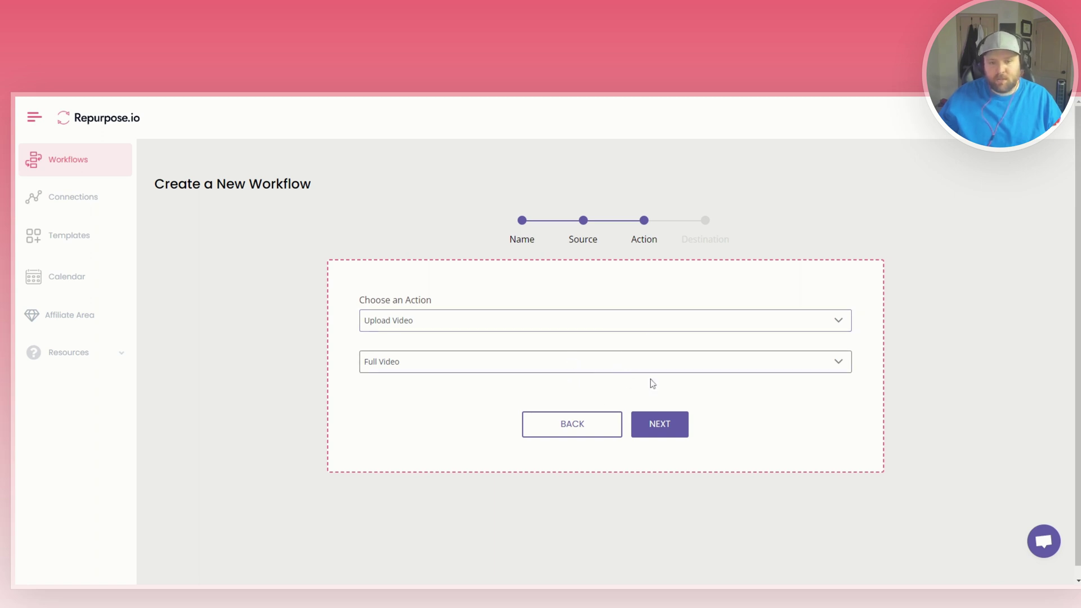
pyautogui.click(673, 427)
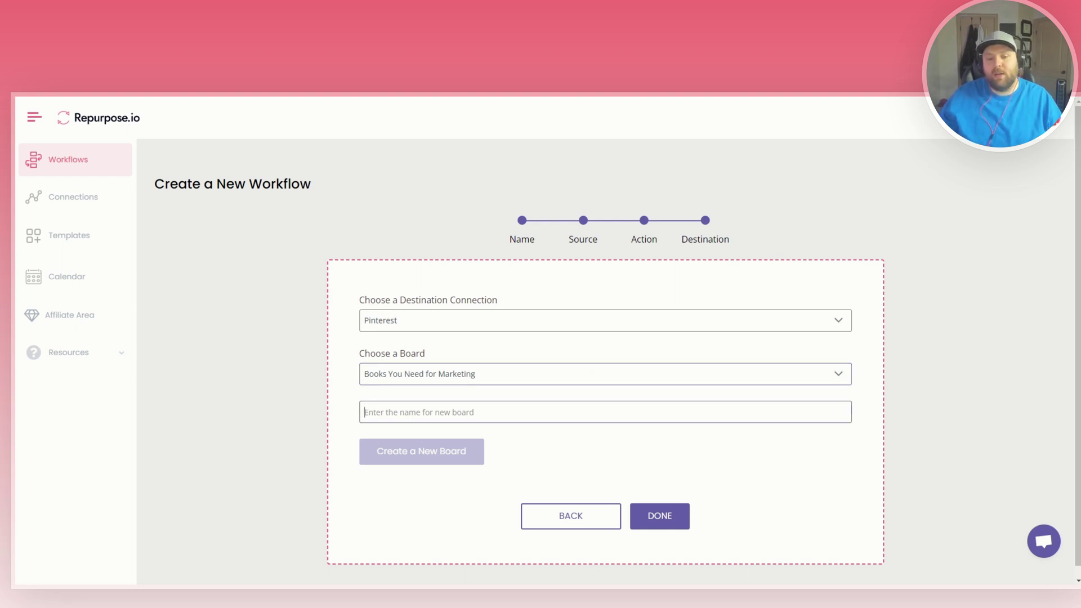
pyautogui.click(657, 517)
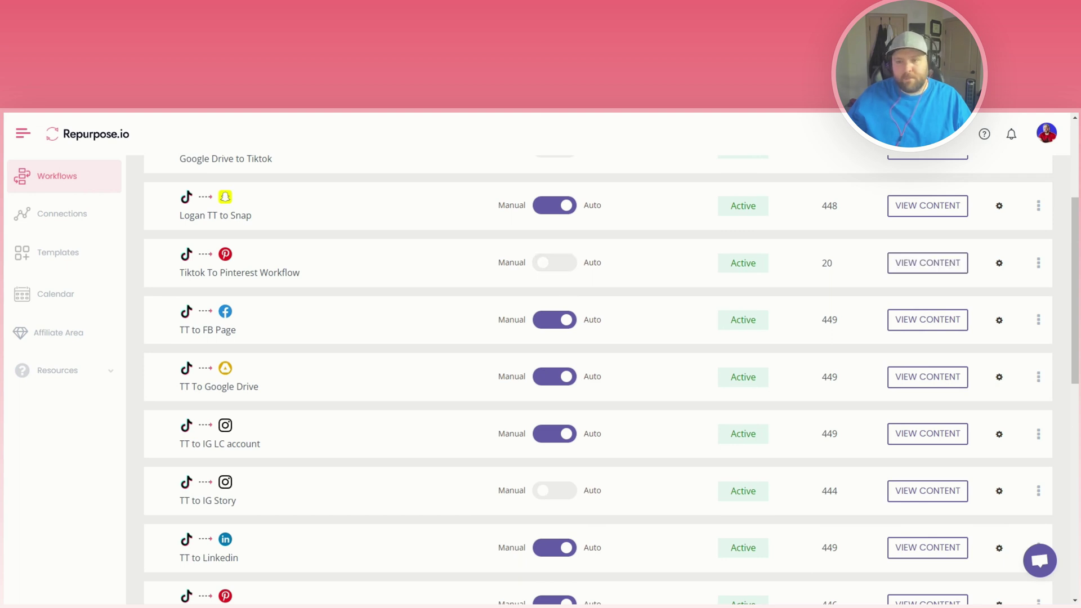
pyautogui.click(999, 265)
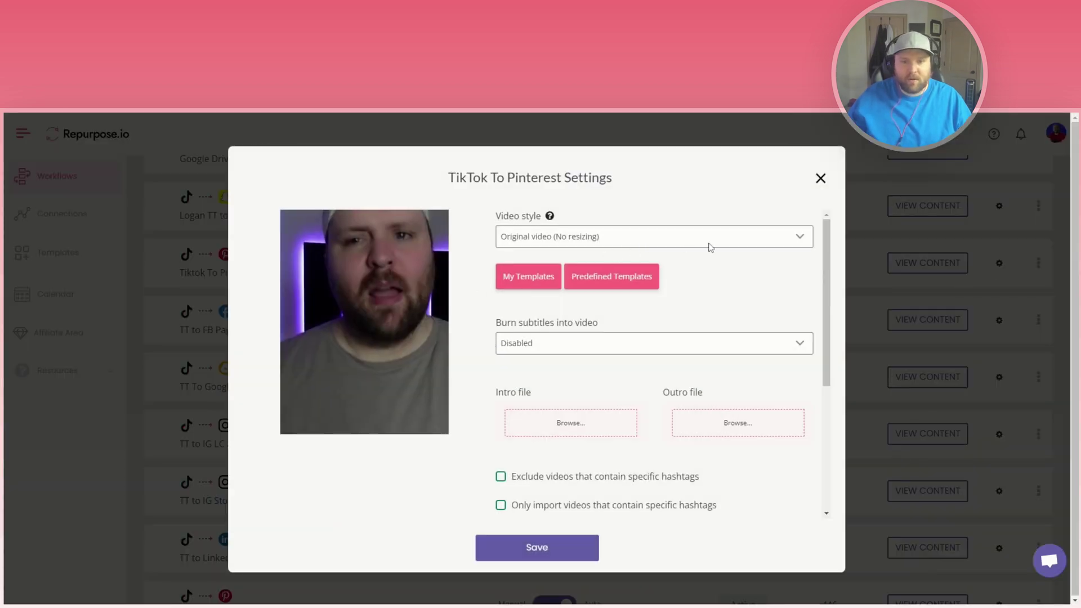
pyautogui.scroll(-1, 722, 288)
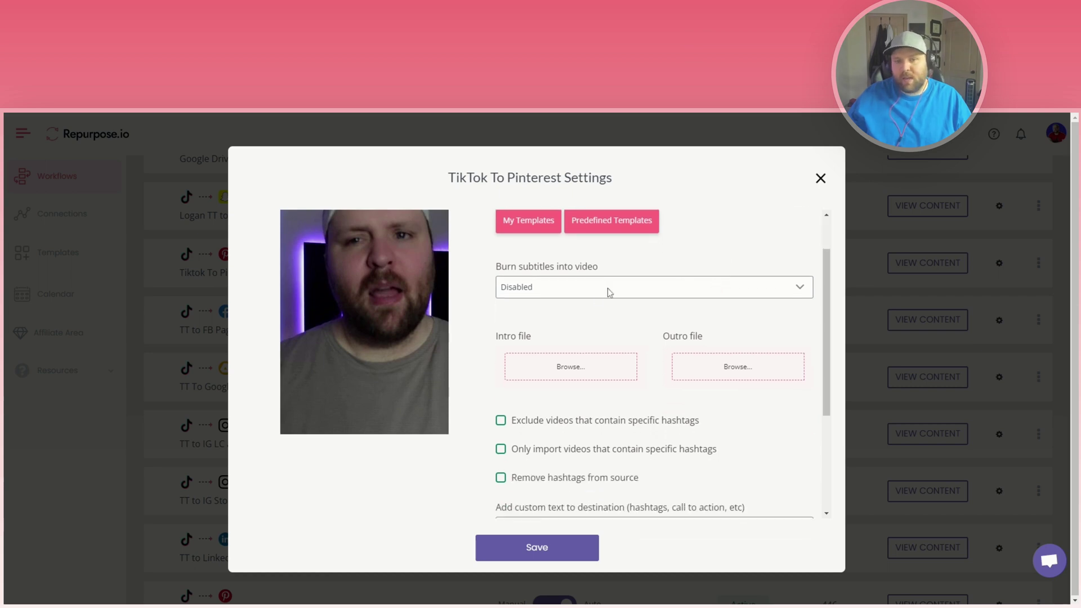
pyautogui.scroll(-1, 605, 301)
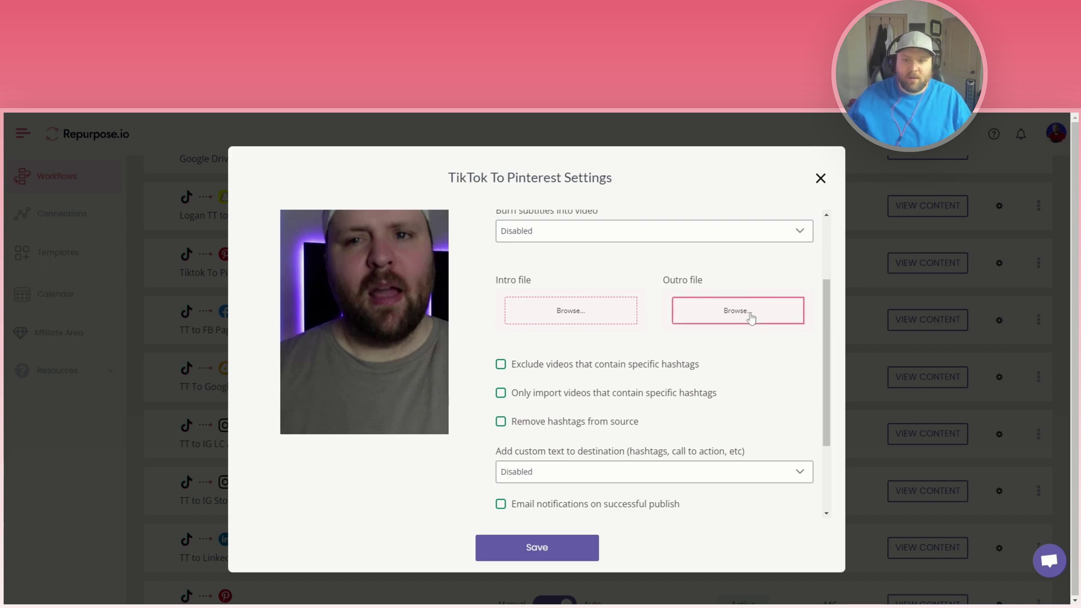
pyautogui.scroll(-1, 746, 332)
pyautogui.scroll(1, 743, 335)
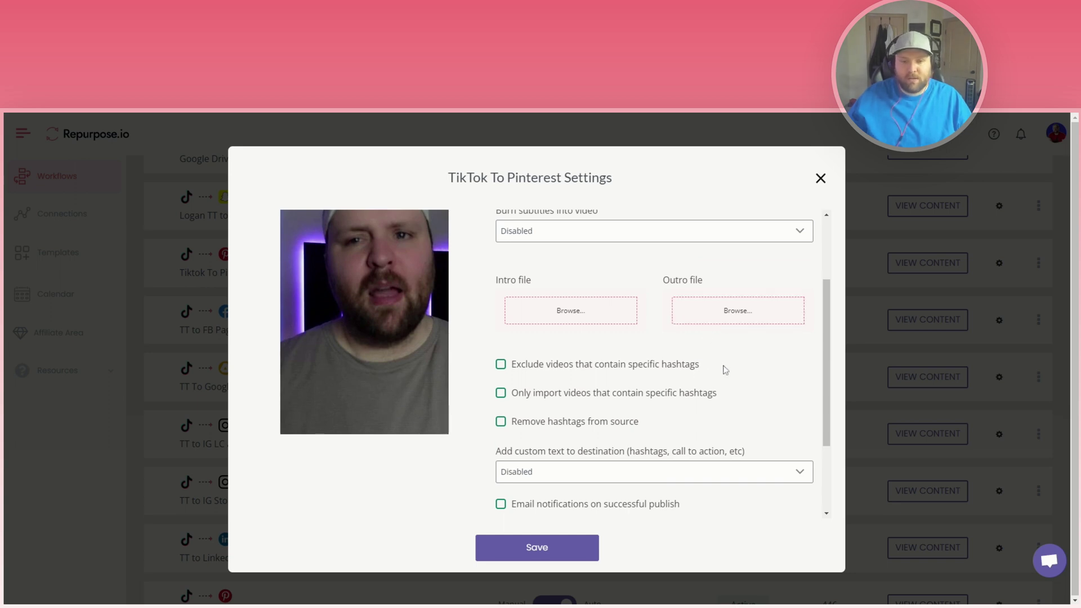
pyautogui.scroll(-1, 732, 310)
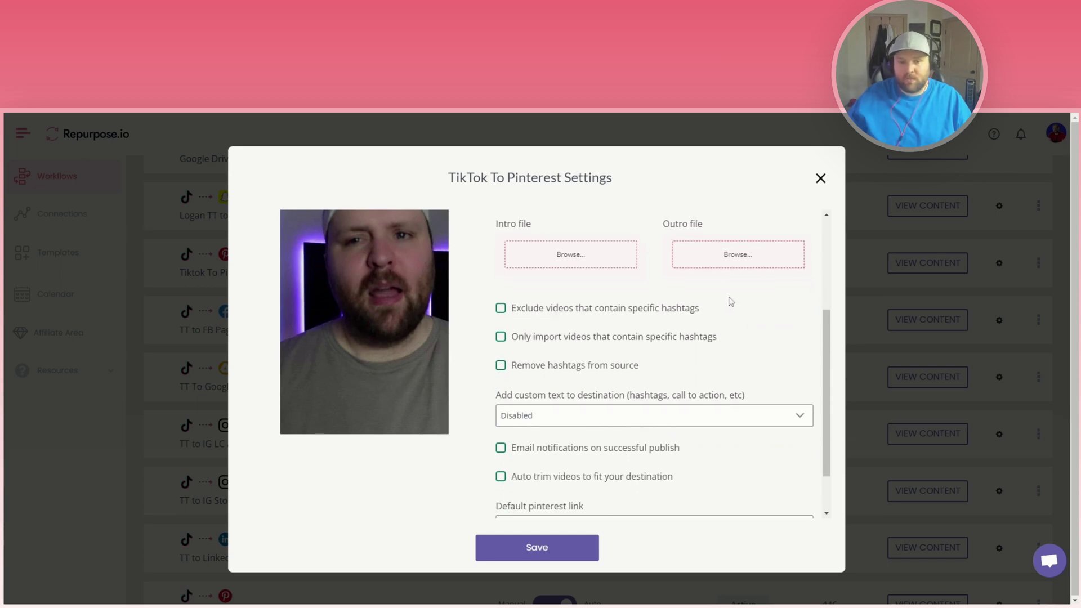
pyautogui.scroll(-1, 732, 301)
pyautogui.click(619, 466)
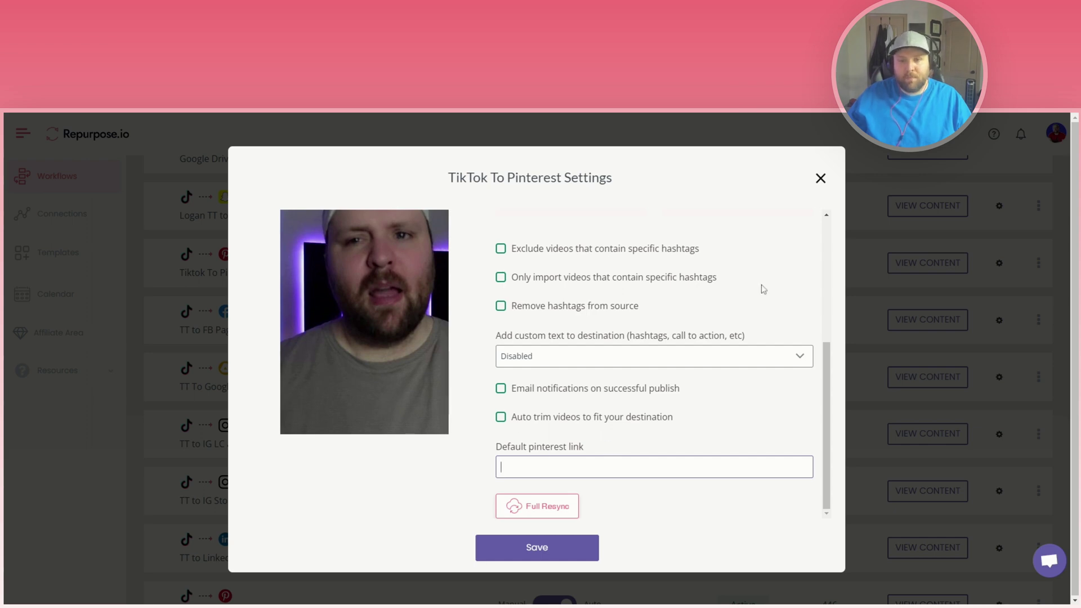
pyautogui.click(820, 178)
# Step: Turn on auto-publishing for the Pinterest workflow, based on a publishing schedule
pyautogui.scroll(-1, 545, 478)
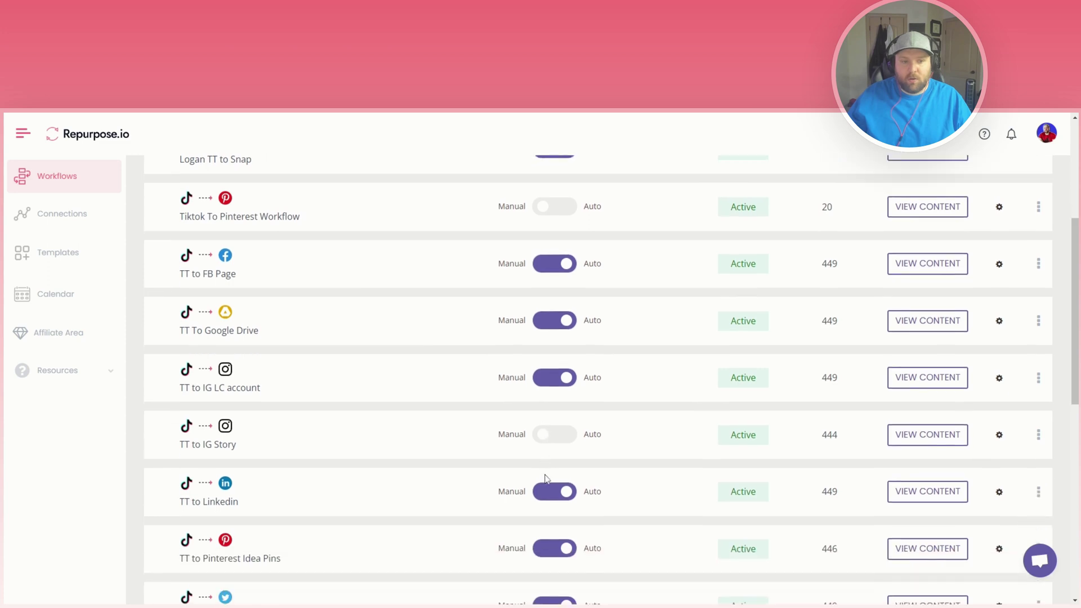
pyautogui.scroll(1, 545, 478)
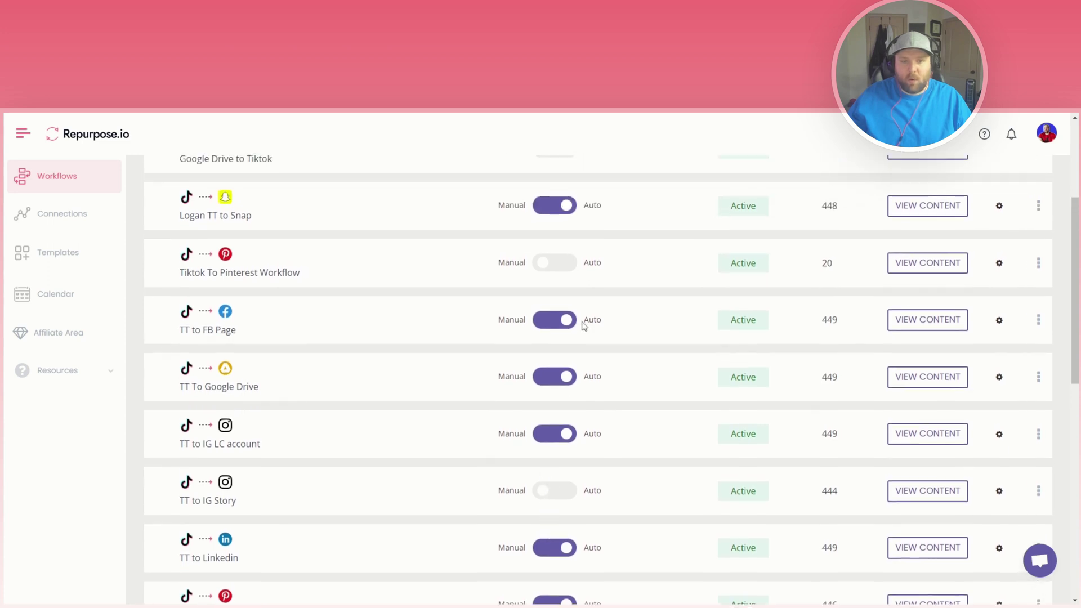
pyautogui.click(565, 264)
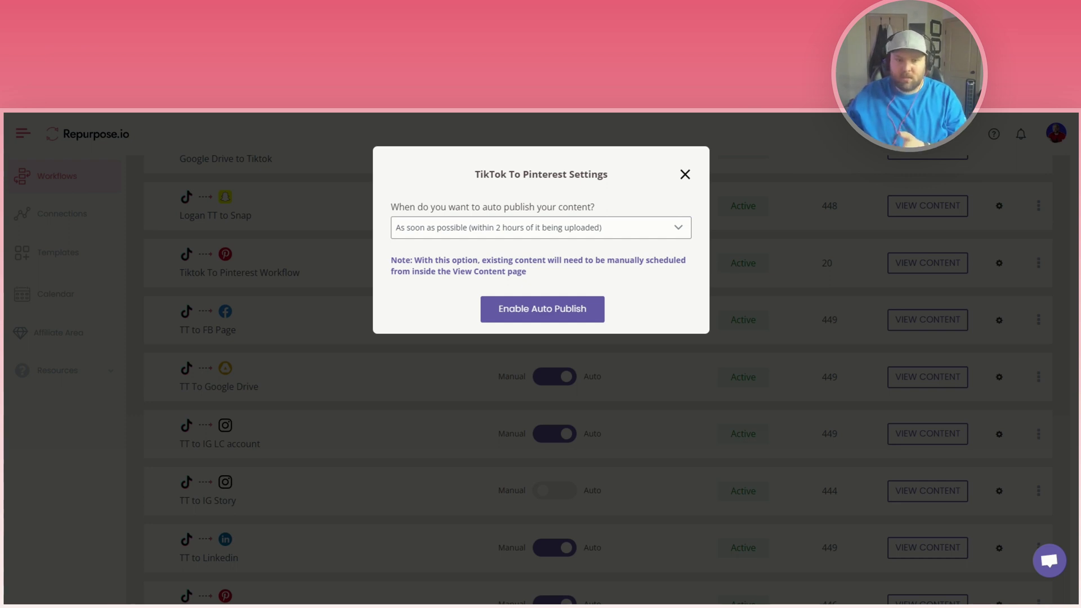
pyautogui.click(563, 254)
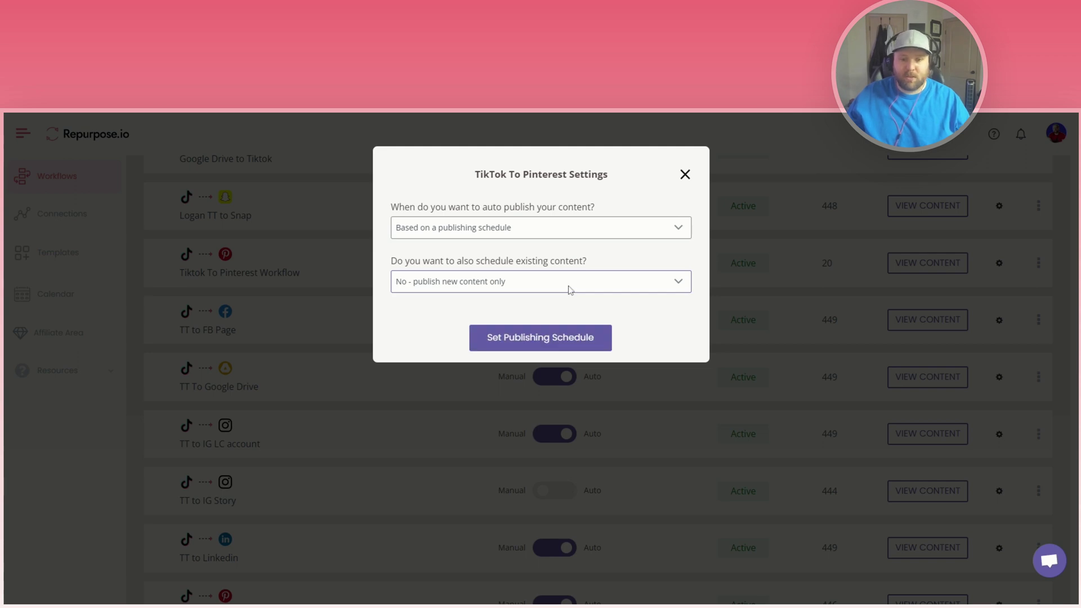
# Step: Add a Wednesday 12:00 PM–2:00 PM slot to the weekly publishing schedule
pyautogui.click(578, 342)
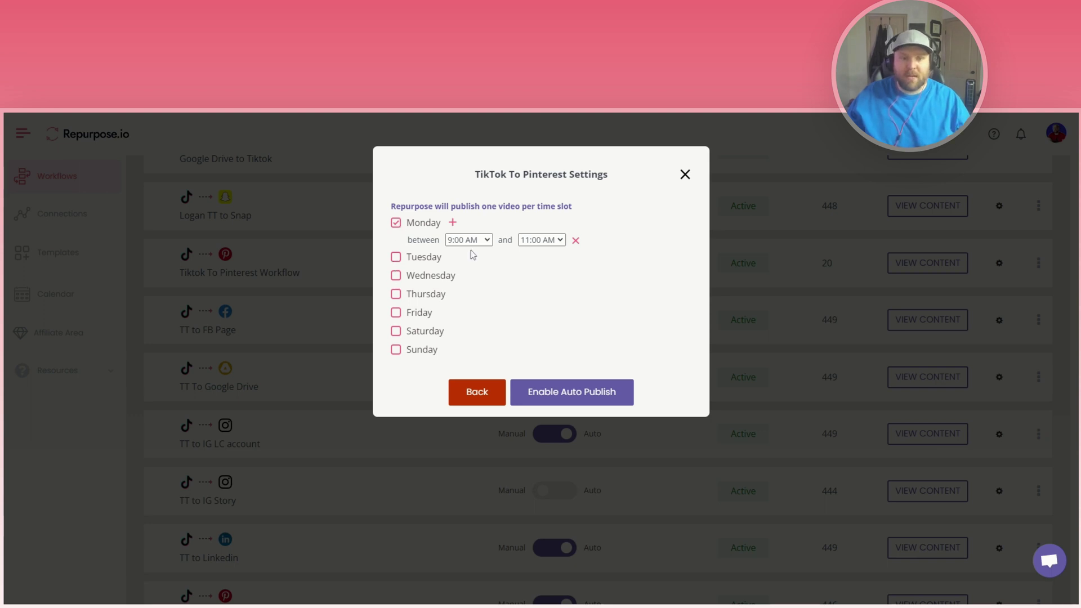
pyautogui.click(396, 275)
pyautogui.click(488, 293)
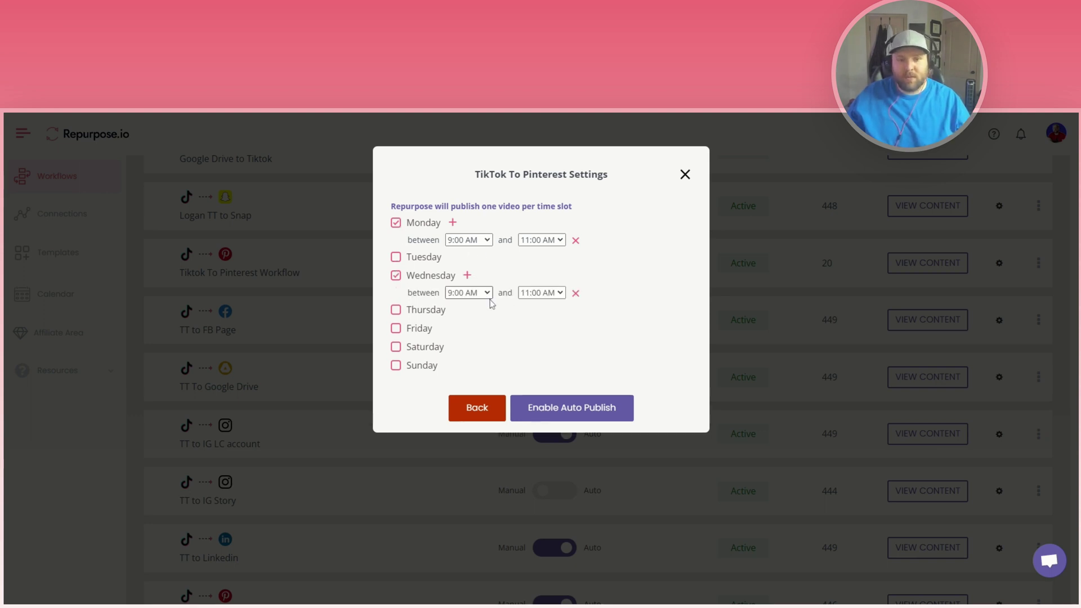
pyautogui.click(470, 446)
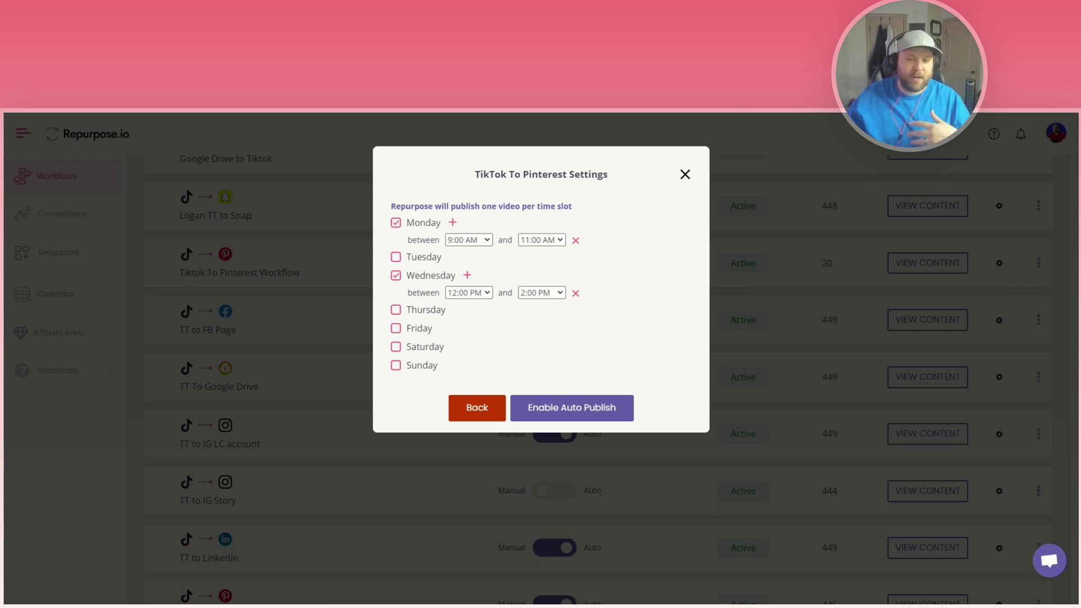
# Step: Close the weekly schedule and auto-publish settings without enabling them
pyautogui.click(685, 174)
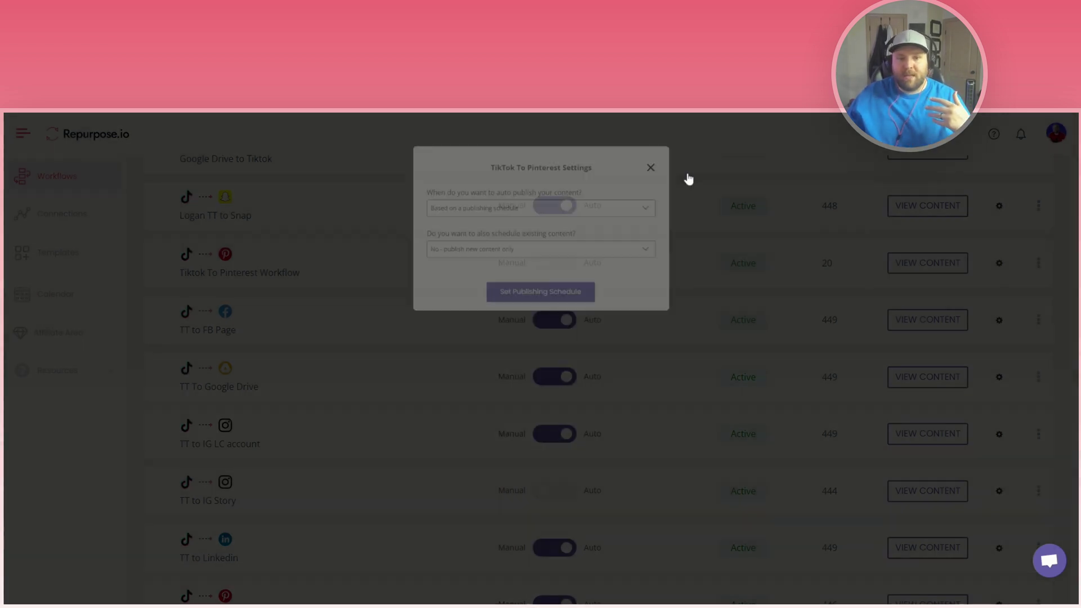
pyautogui.click(685, 174)
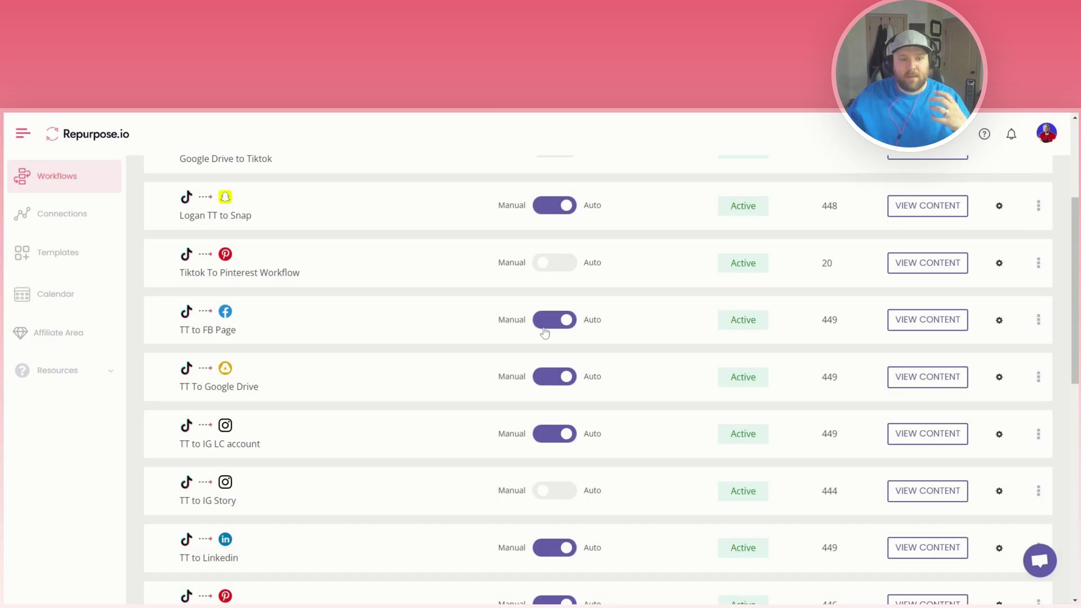